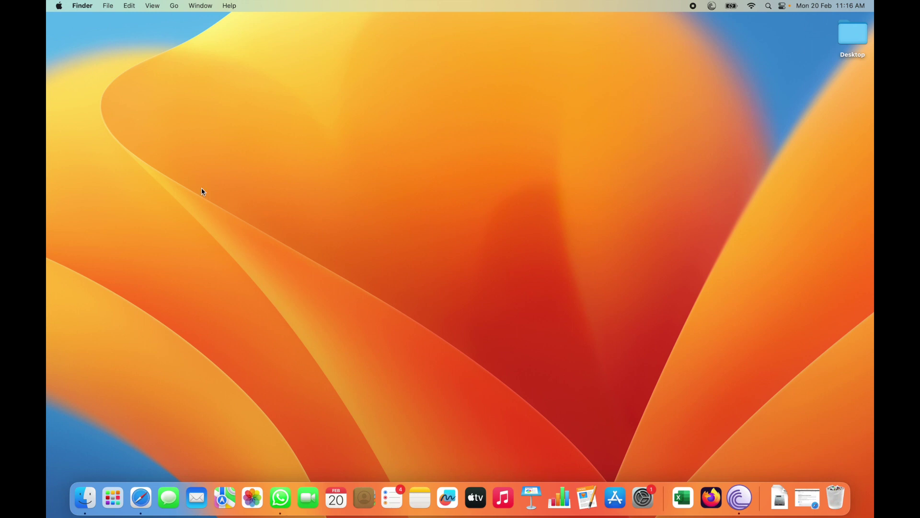
# Check this Mac's macOS version and build number in the About This Mac window.
pyautogui.click(59, 6)
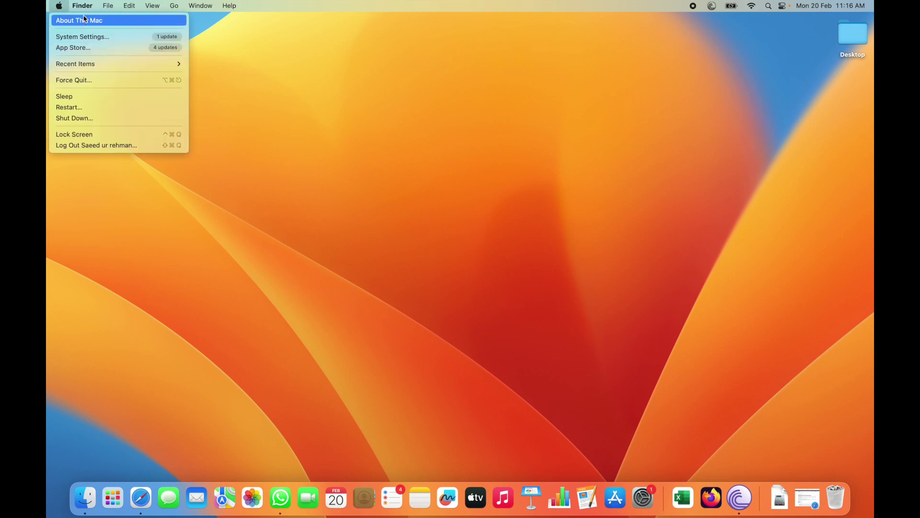
pyautogui.click(84, 20)
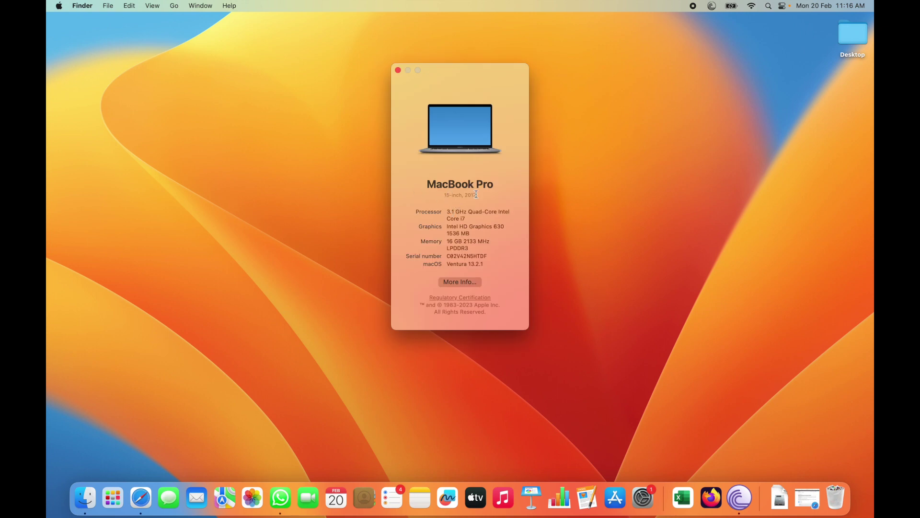
pyautogui.click(447, 265)
pyautogui.moveTo(447, 265); pyautogui.dragTo(476, 265)
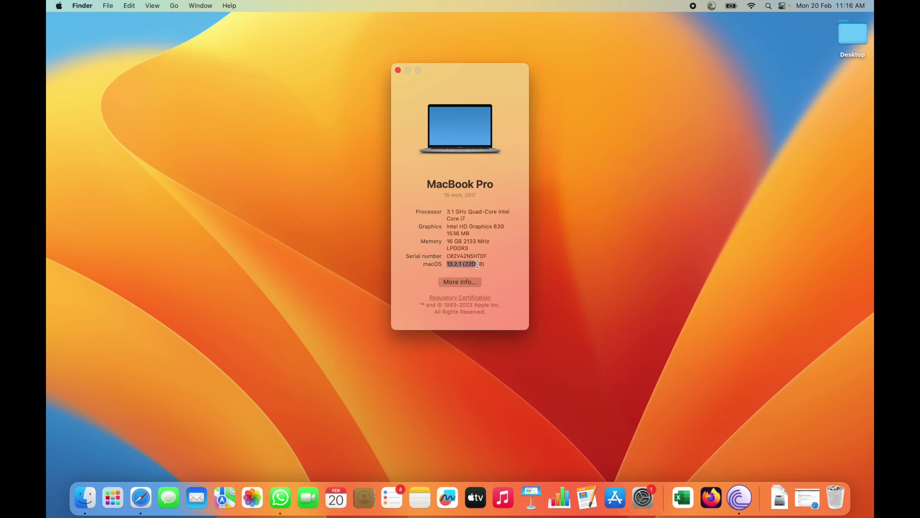
pyautogui.click(399, 71)
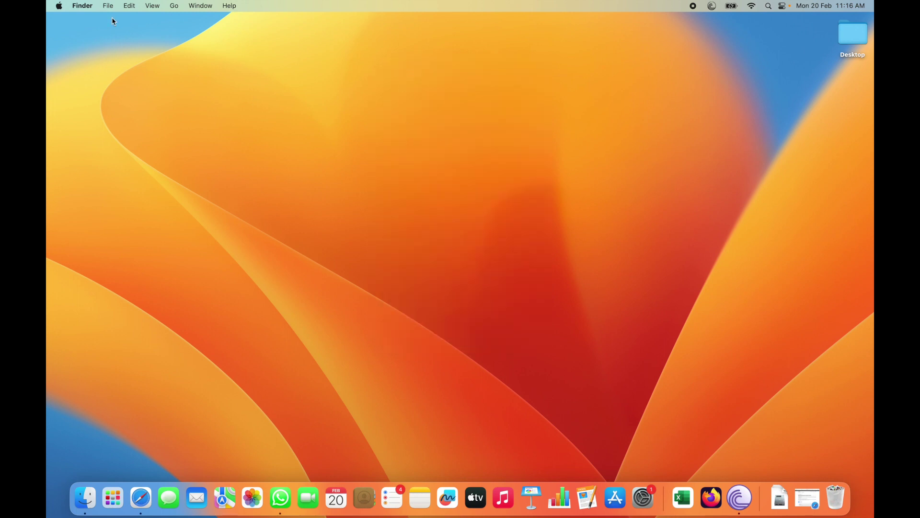
# Launch System Settings and go to Privacy & Security's Full Disk Access list.
pyautogui.click(63, 4)
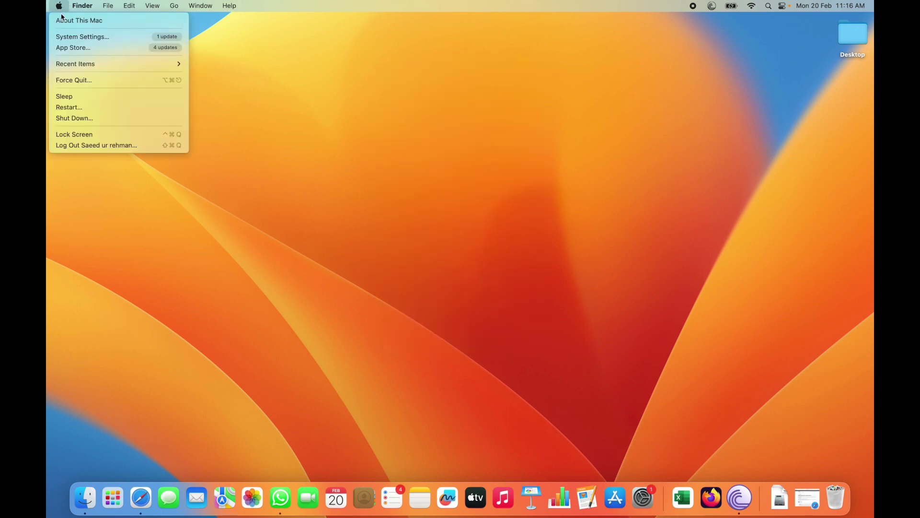
pyautogui.click(58, 38)
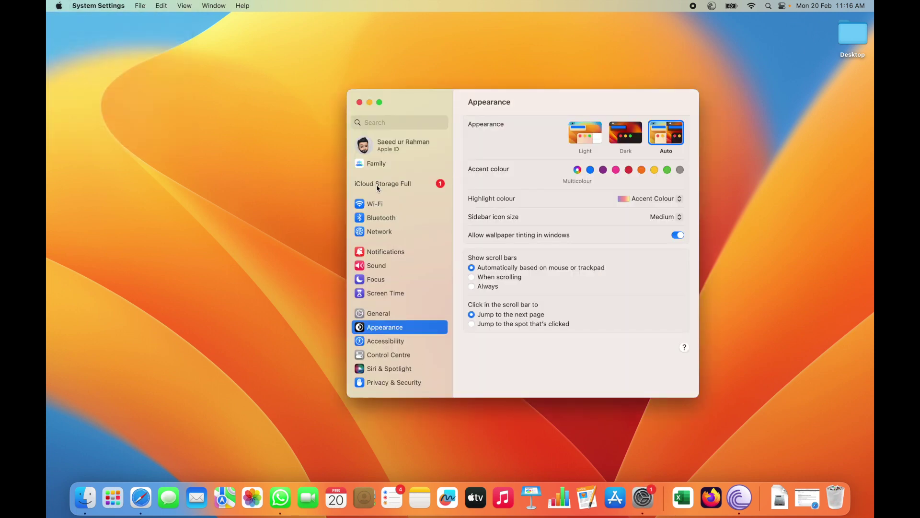
pyautogui.click(391, 386)
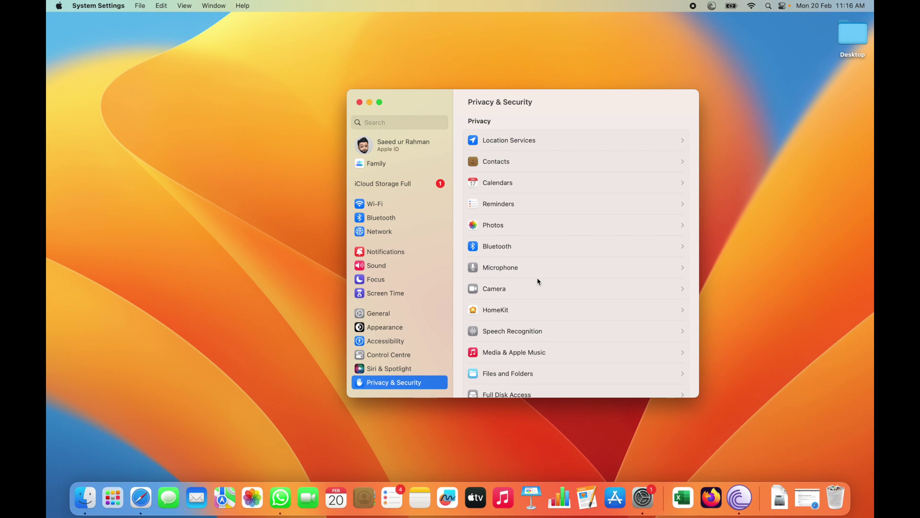
pyautogui.scroll(-3, 538, 281)
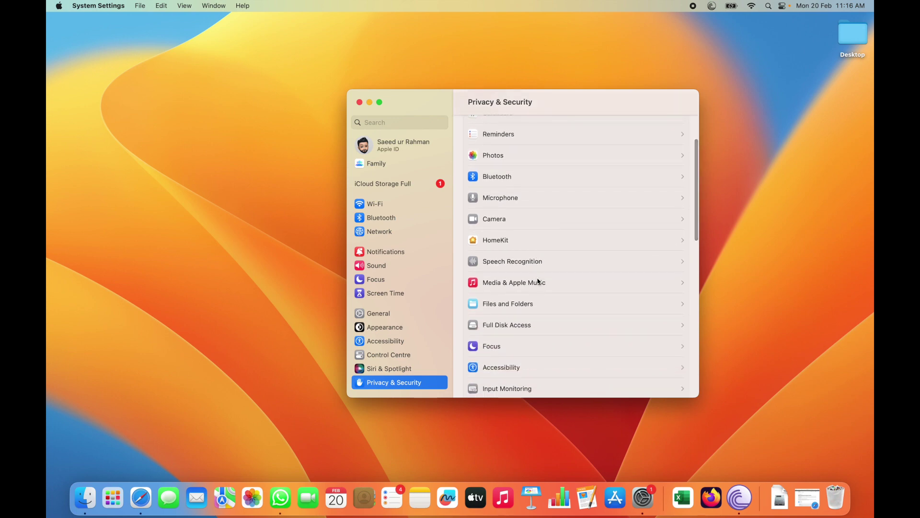
pyautogui.scroll(-1, 538, 280)
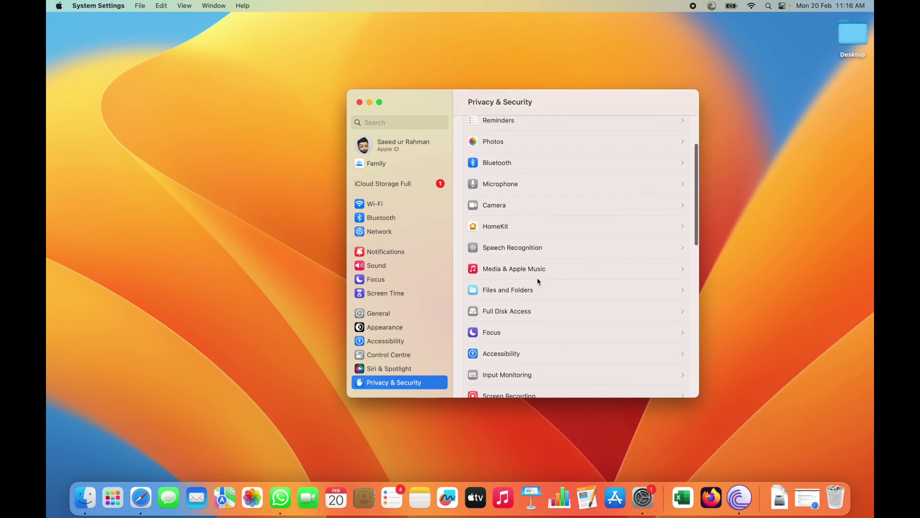
pyautogui.click(497, 316)
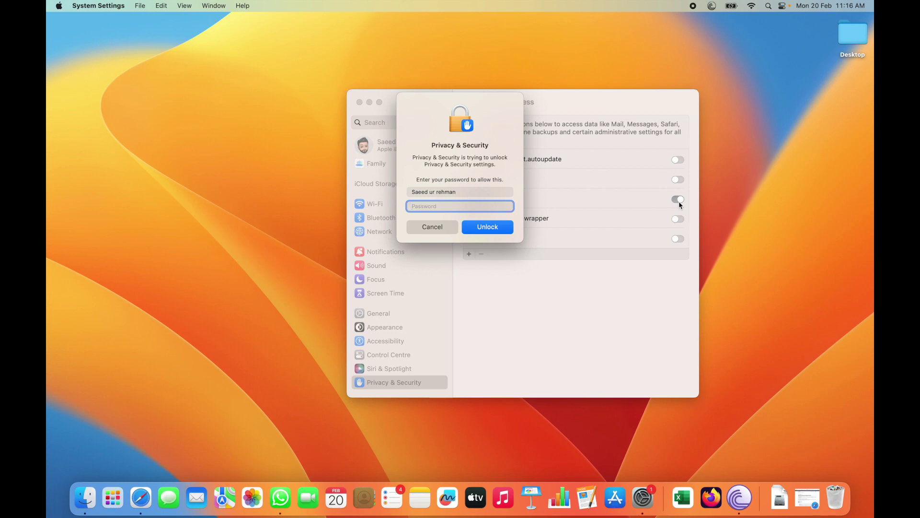
# Authorize smbd's Full Disk Access with the admin password, then move to General settings.
pyautogui.write('•••••••••••')
pyautogui.press('Return')
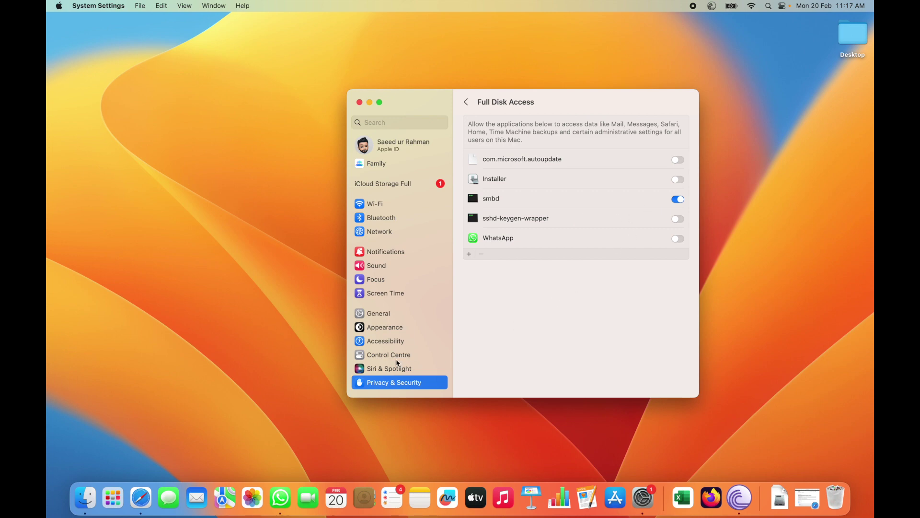
pyautogui.click(400, 316)
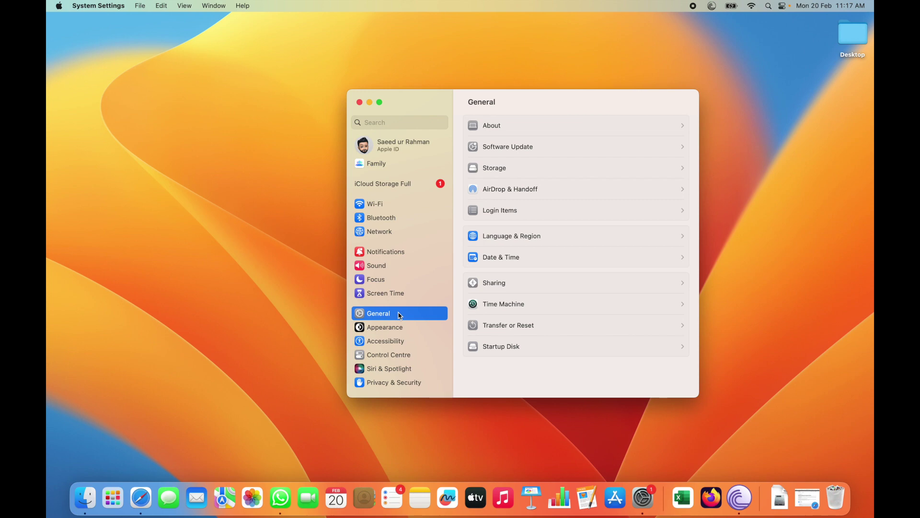
# Bring up the Sharing pane and look over its services, all currently switched off.
pyautogui.click(485, 286)
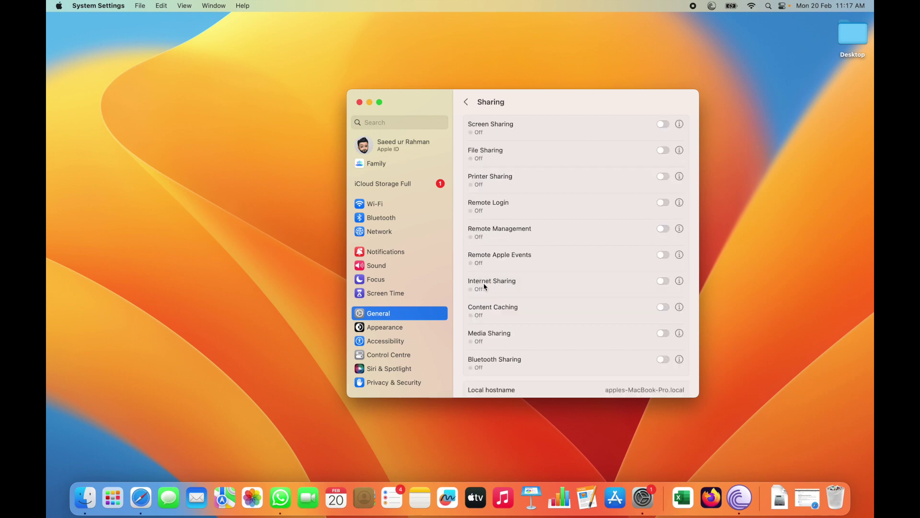
pyautogui.scroll(-1, 572, 235)
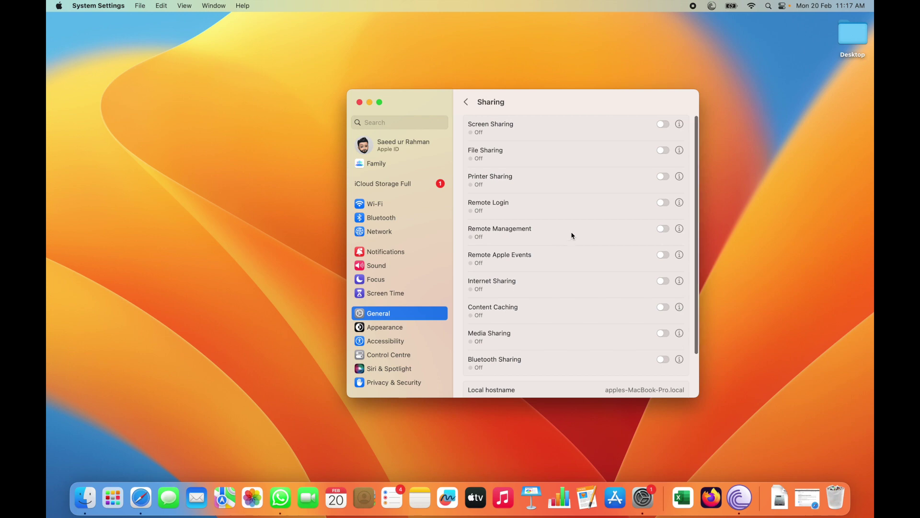
pyautogui.scroll(-3, 572, 236)
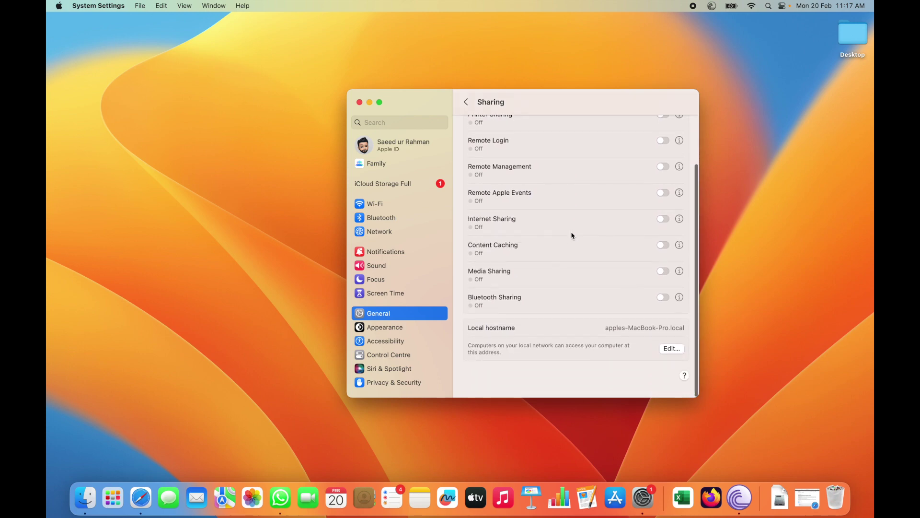
pyautogui.scroll(3, 572, 235)
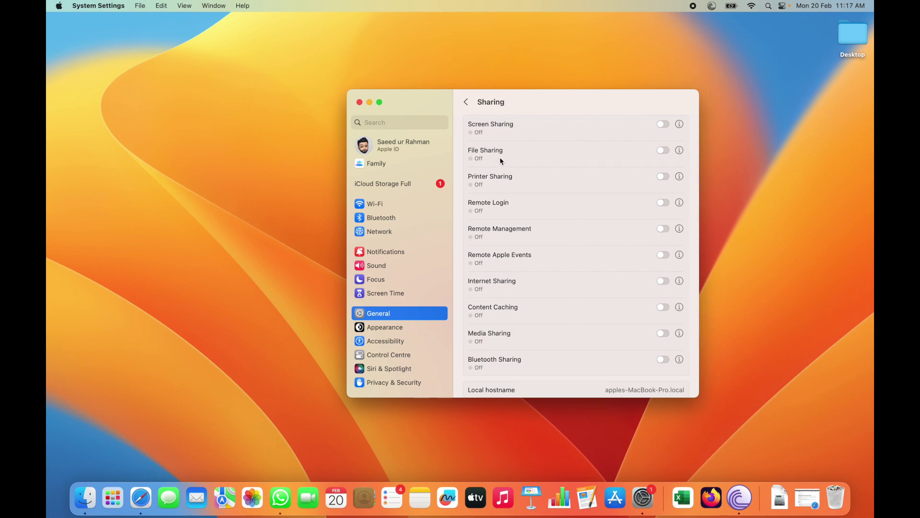
# Switch on File Sharing, authorizing with the admin password after correcting a mistyped entry.
pyautogui.click(663, 152)
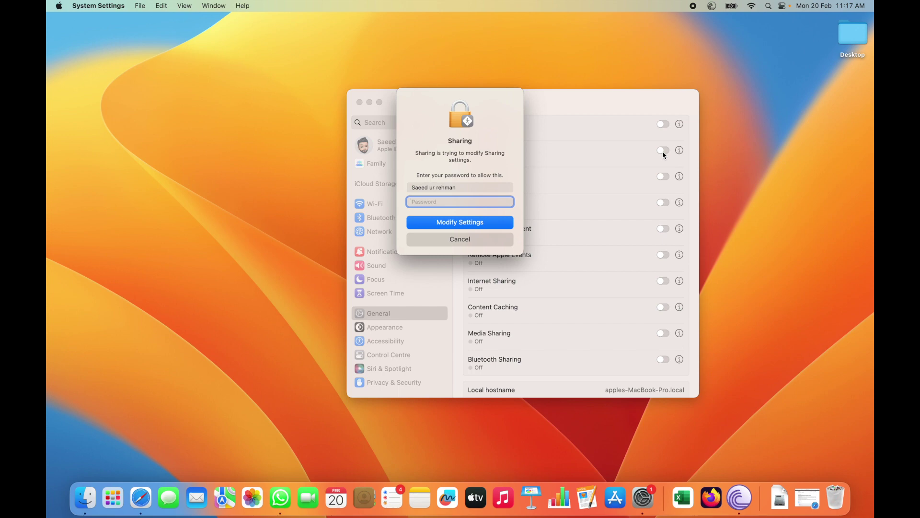
pyautogui.write('•••••••••')
pyautogui.press('BackSpace')
pyautogui.press('BackSpace')
pyautogui.press('BackSpace')
pyautogui.press('BackSpace')
pyautogui.press('BackSpace')
pyautogui.press('BackSpace')
pyautogui.press('BackSpace')
pyautogui.press('BackSpace')
pyautogui.press('BackSpace')
pyautogui.write('•••••••••••')
pyautogui.press('Return')
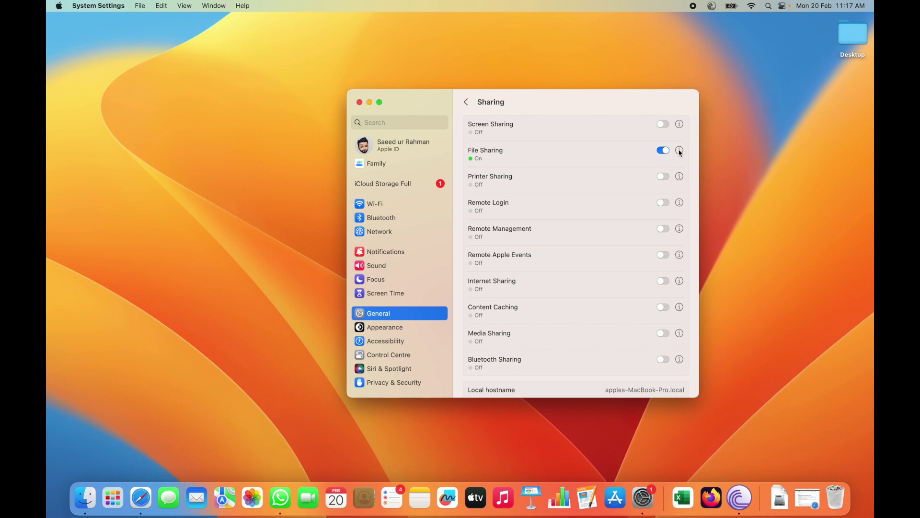
pyautogui.click(680, 150)
# Enable SMB Windows file sharing for the main user account, confirming with its password.
pyautogui.click(680, 151)
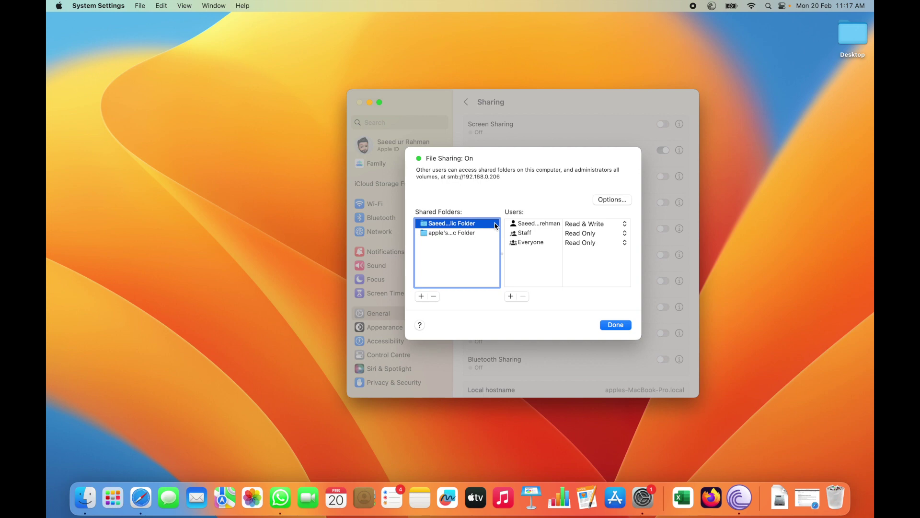
pyautogui.click(604, 201)
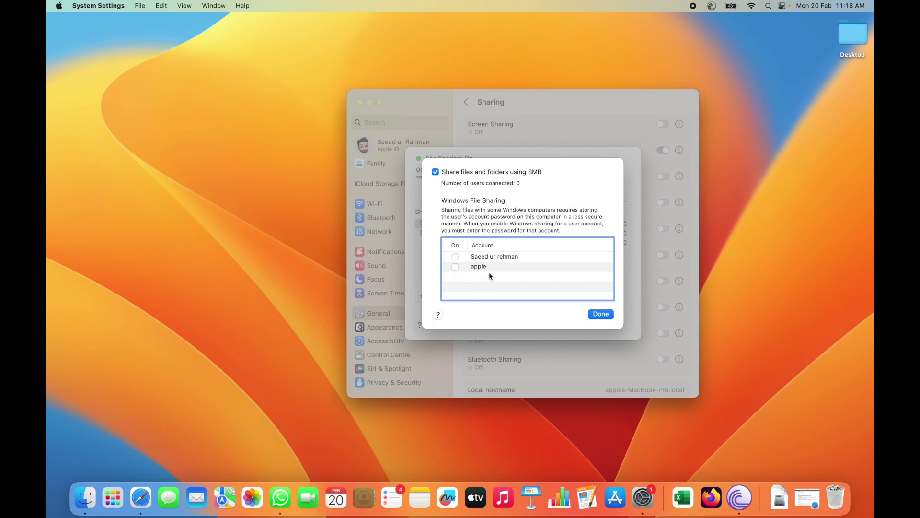
pyautogui.click(456, 257)
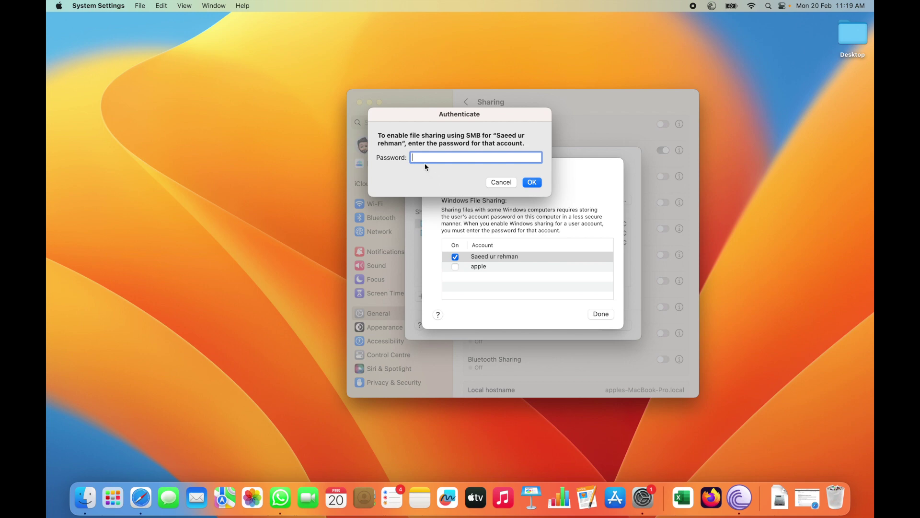
pyautogui.write('•••••••••••')
pyautogui.press('Return')
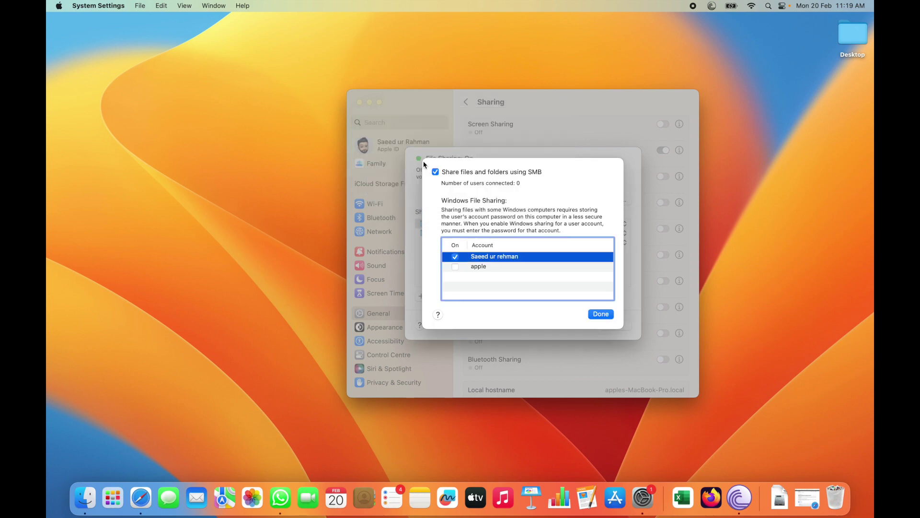
pyautogui.click(600, 316)
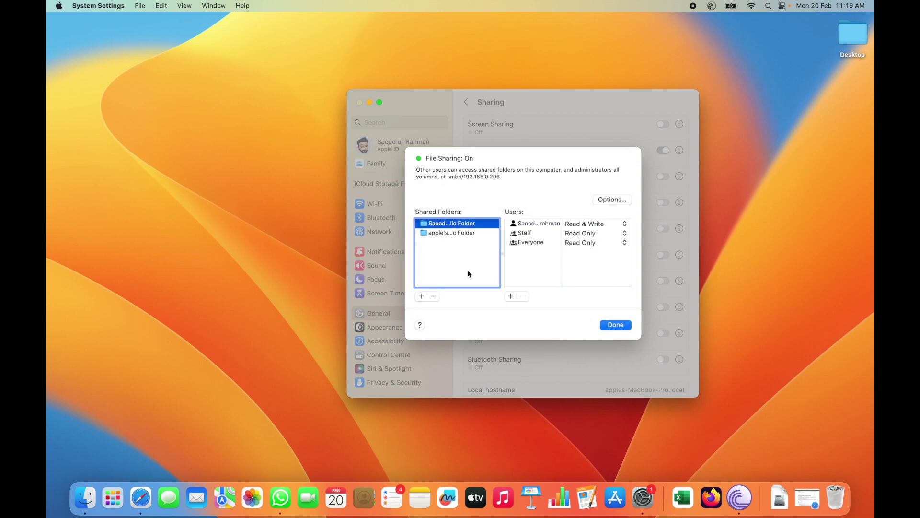
# Add Documents as a shared folder and check the account's Read & Write access.
pyautogui.click(421, 297)
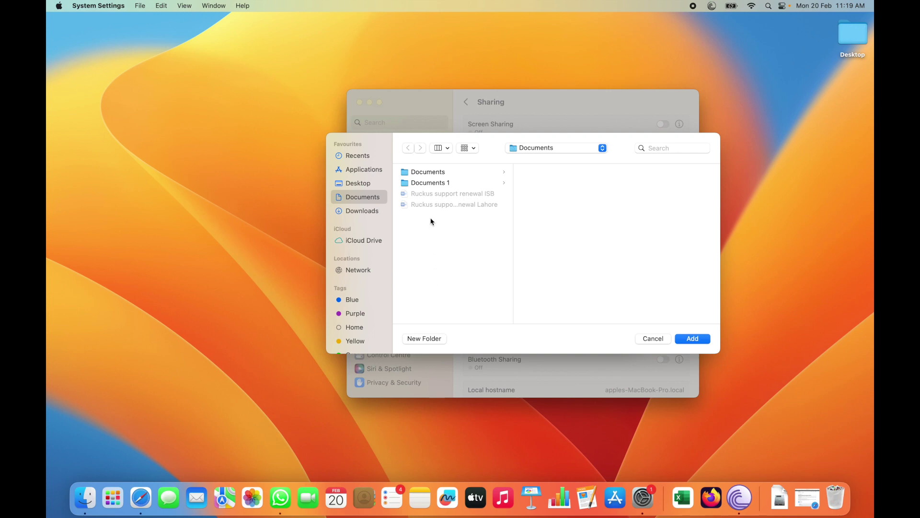
pyautogui.click(428, 175)
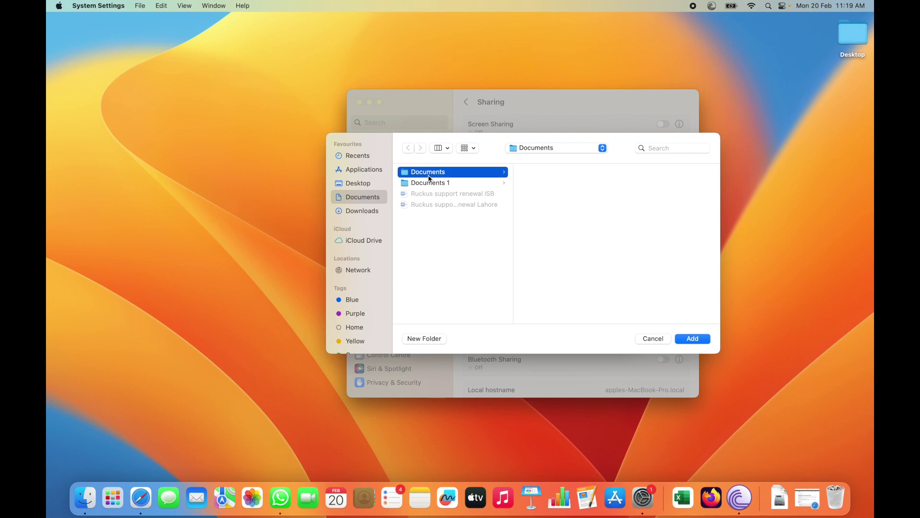
pyautogui.click(704, 338)
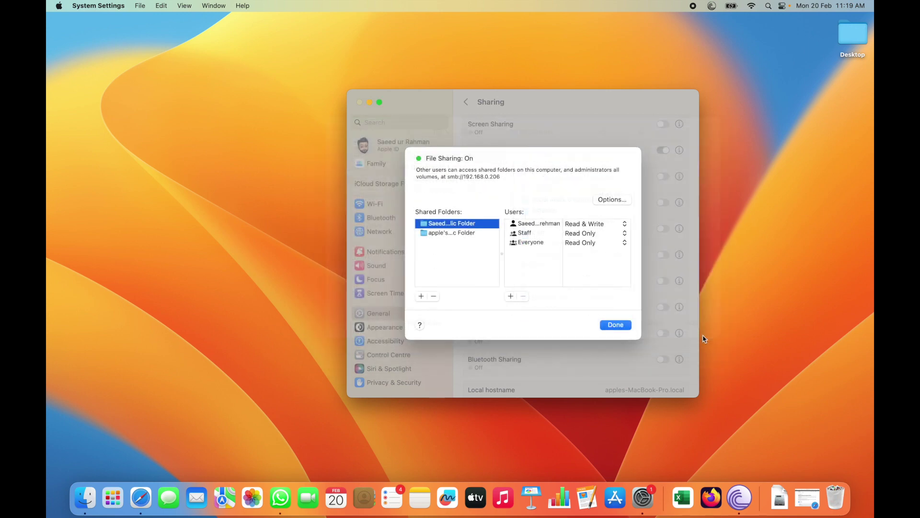
pyautogui.click(458, 225)
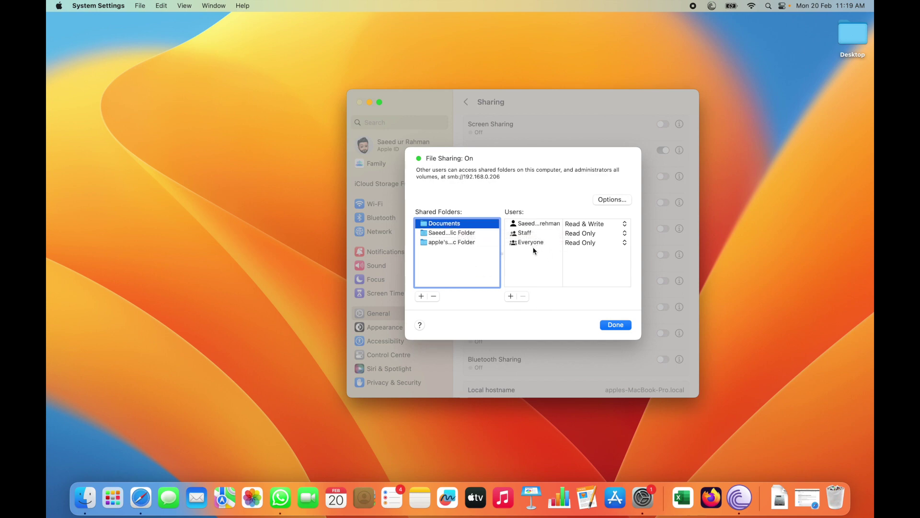
pyautogui.click(545, 226)
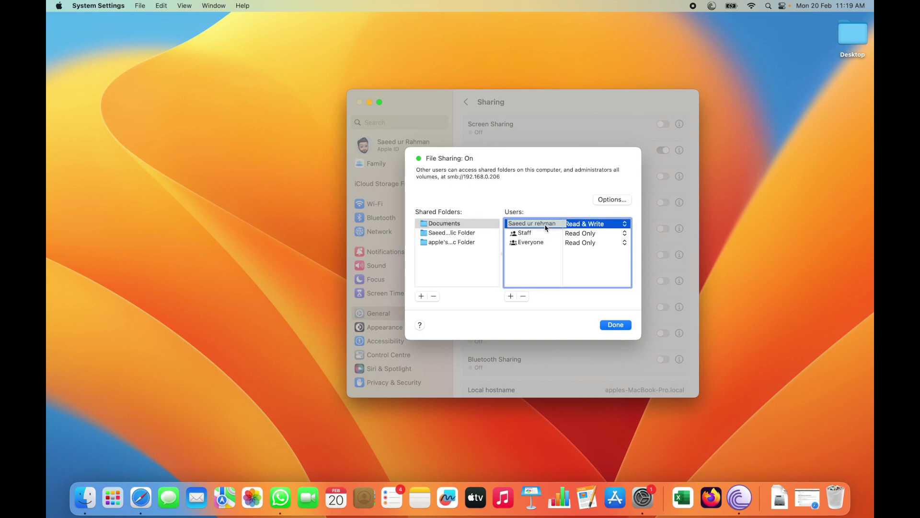
pyautogui.click(607, 224)
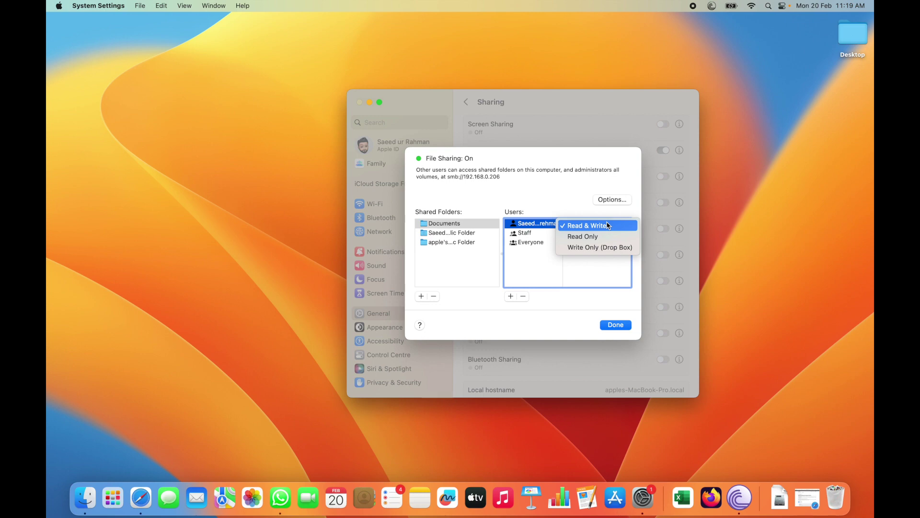
pyautogui.click(594, 272)
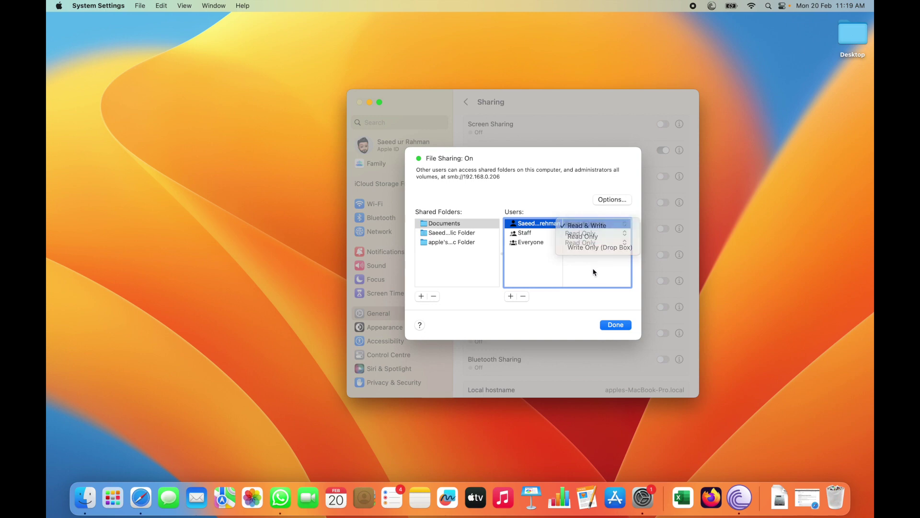
pyautogui.click(525, 234)
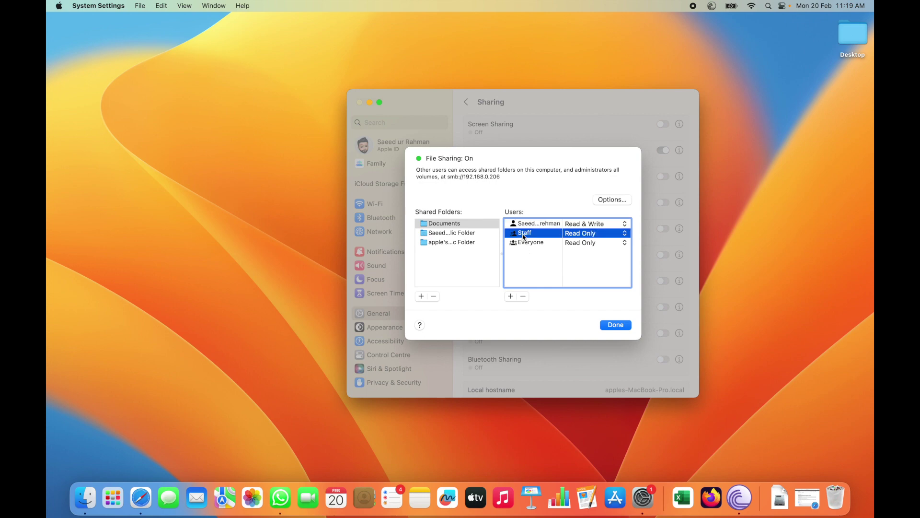
pyautogui.click(524, 242)
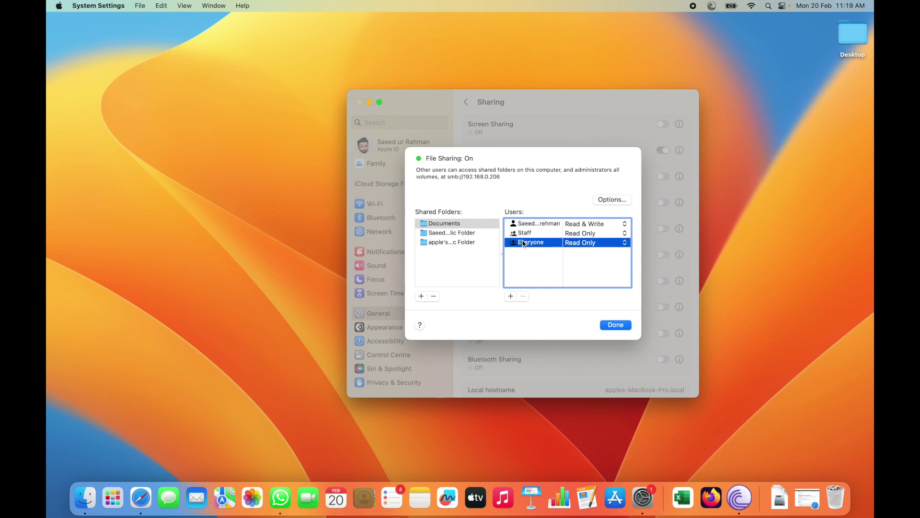
pyautogui.click(533, 222)
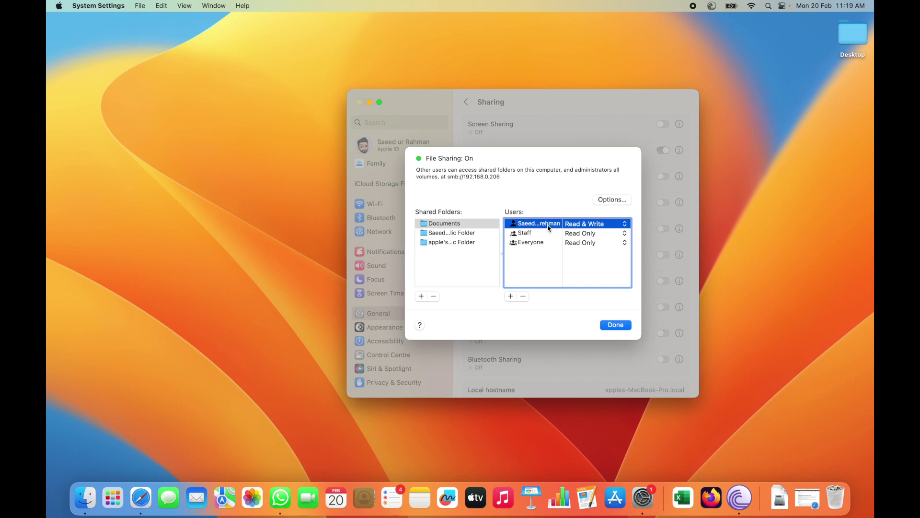
pyautogui.click(594, 224)
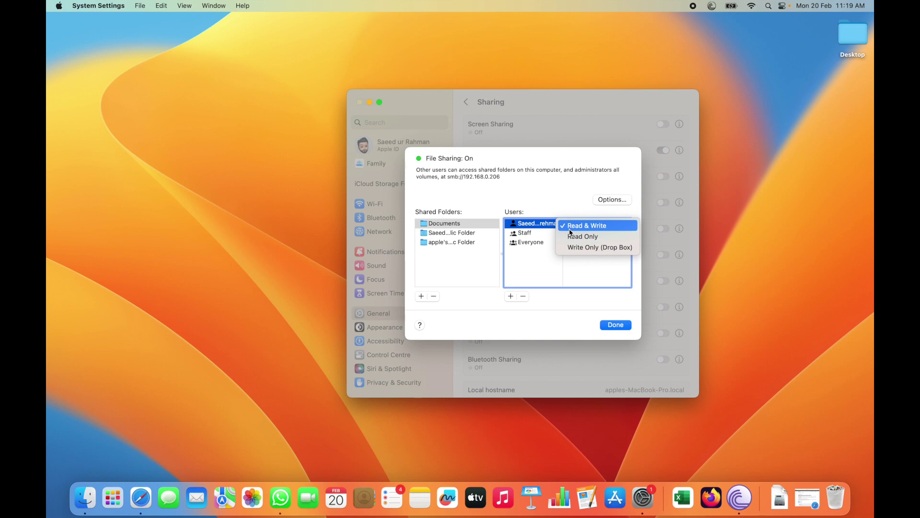
pyautogui.click(559, 192)
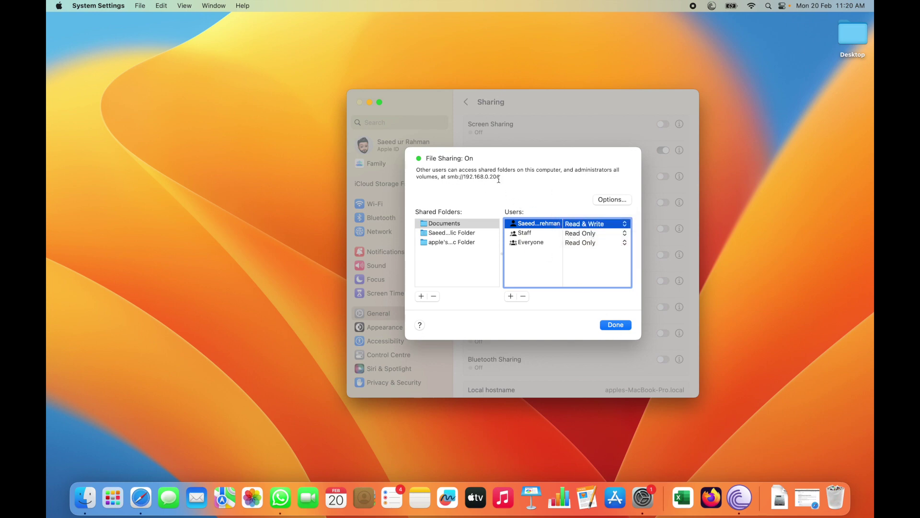
# Copy the smb://192.168.0.206 address and close the File Sharing details dialog.
pyautogui.moveTo(499, 178); pyautogui.dragTo(448, 178)
pyautogui.rightClick(455, 178)
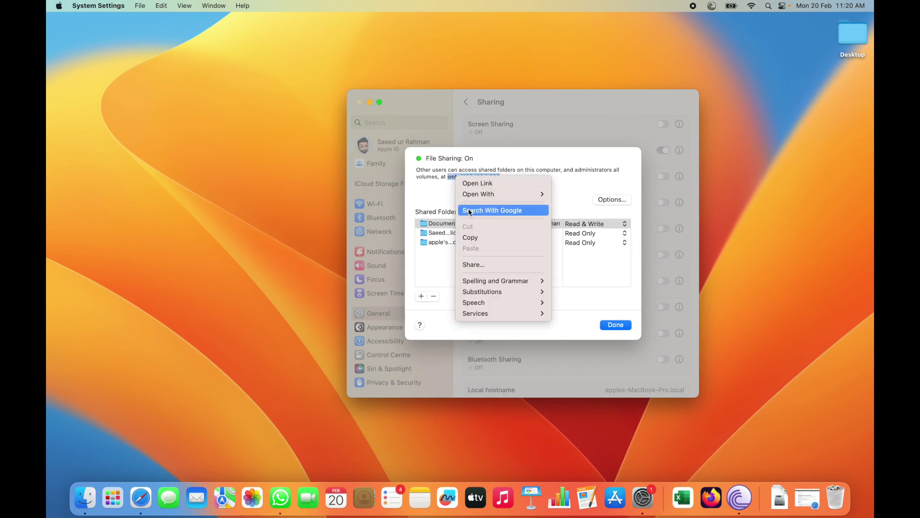
pyautogui.click(475, 238)
pyautogui.click(504, 181)
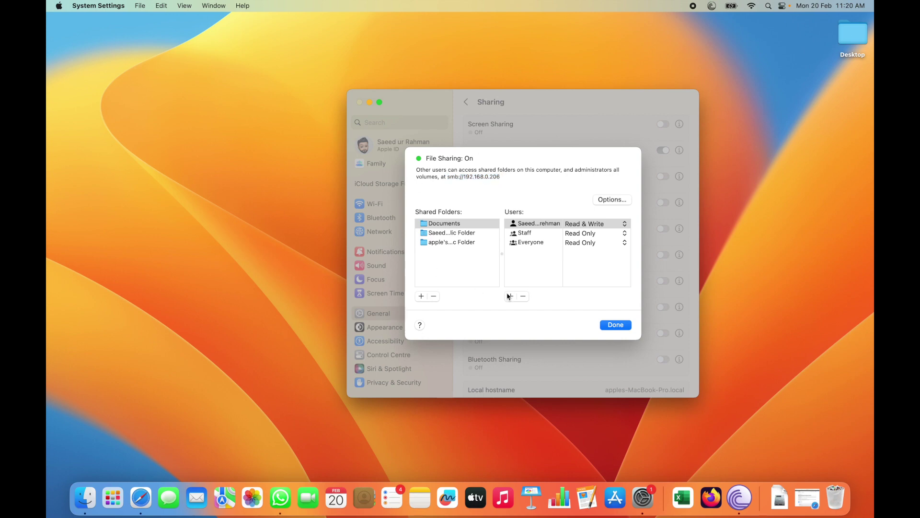
pyautogui.click(617, 324)
pyautogui.scroll(-3, 596, 232)
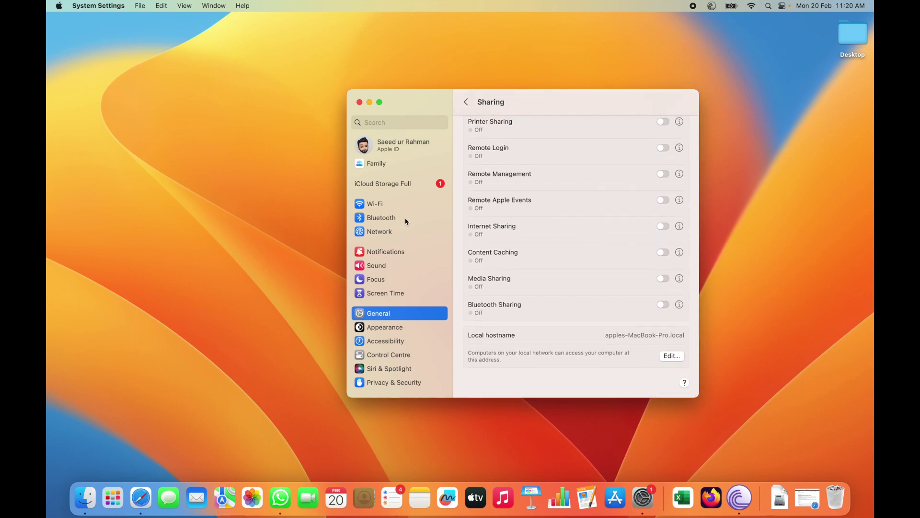
# Quit System Settings, leaving the empty Finder desktop.
pyautogui.click(360, 102)
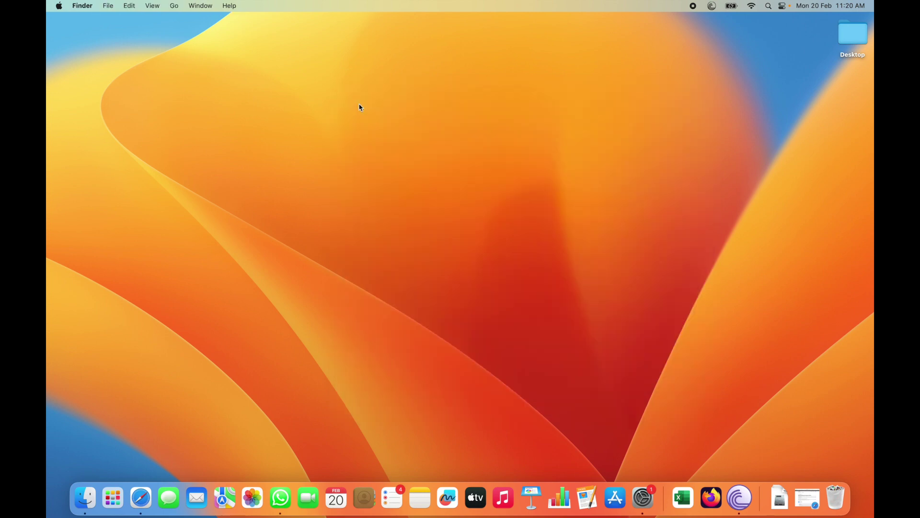